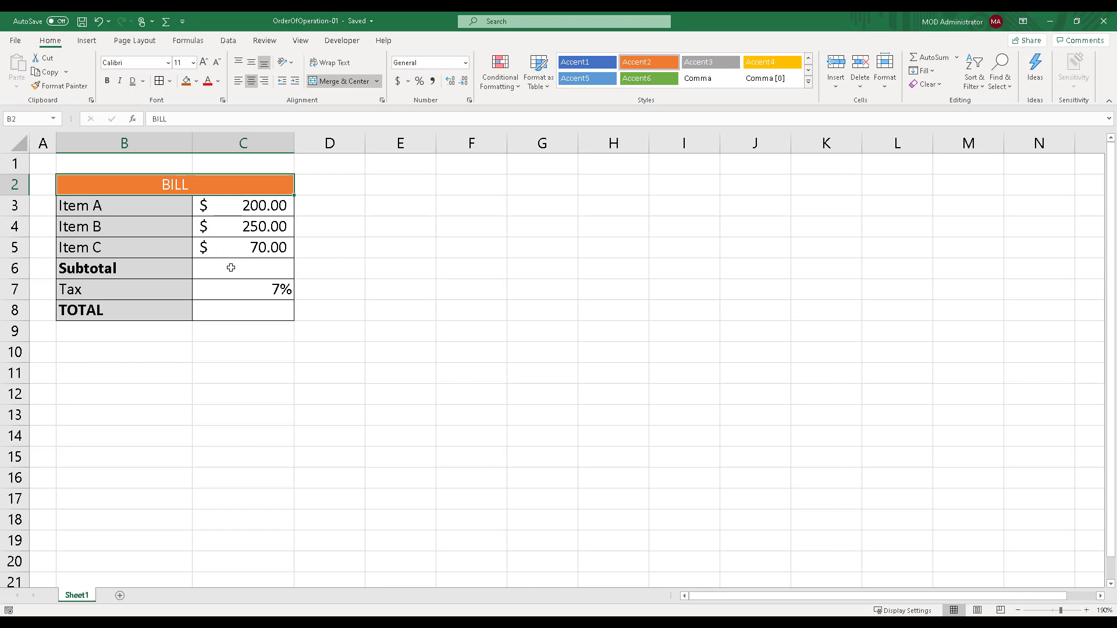
Calculate the subtotal in cell C6 by adding the three item prices with the formula =C3+C4+C5.
{"action": "left_click", "coordinate": [228, 267]}
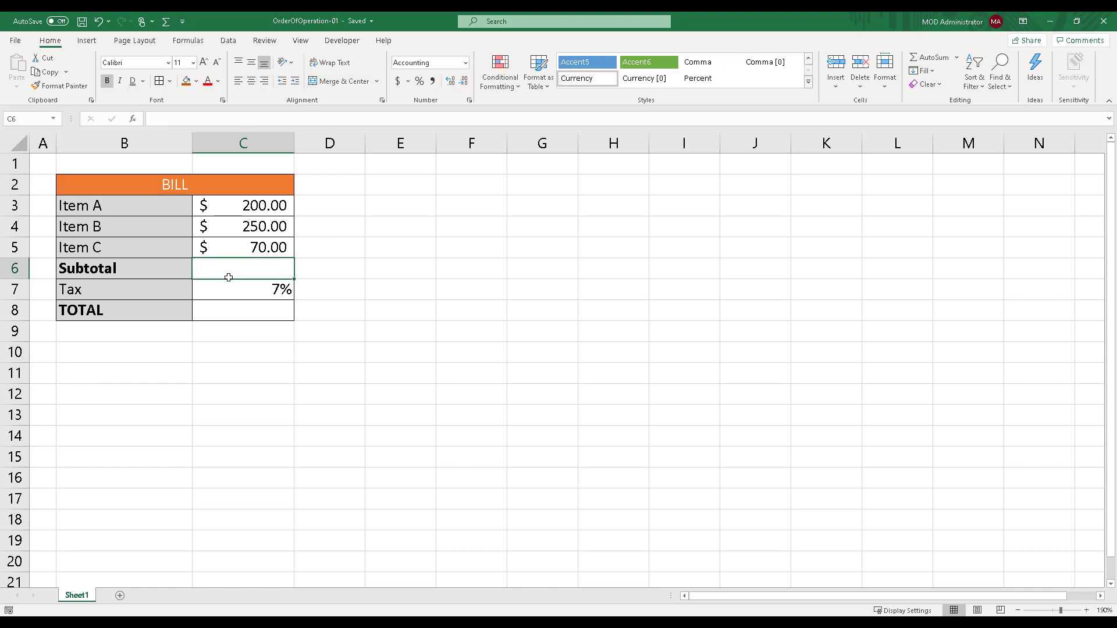
{"action": "type", "text": "="}
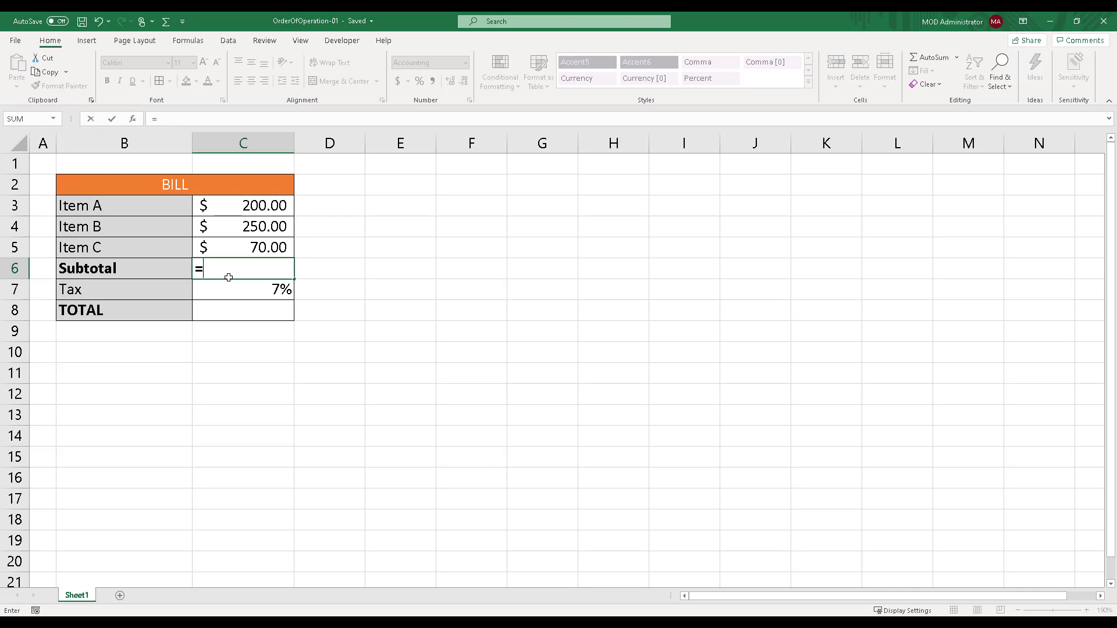
{"action": "key", "text": "Up"}
{"action": "key", "text": "Up"}
{"action": "key", "text": "Up"}
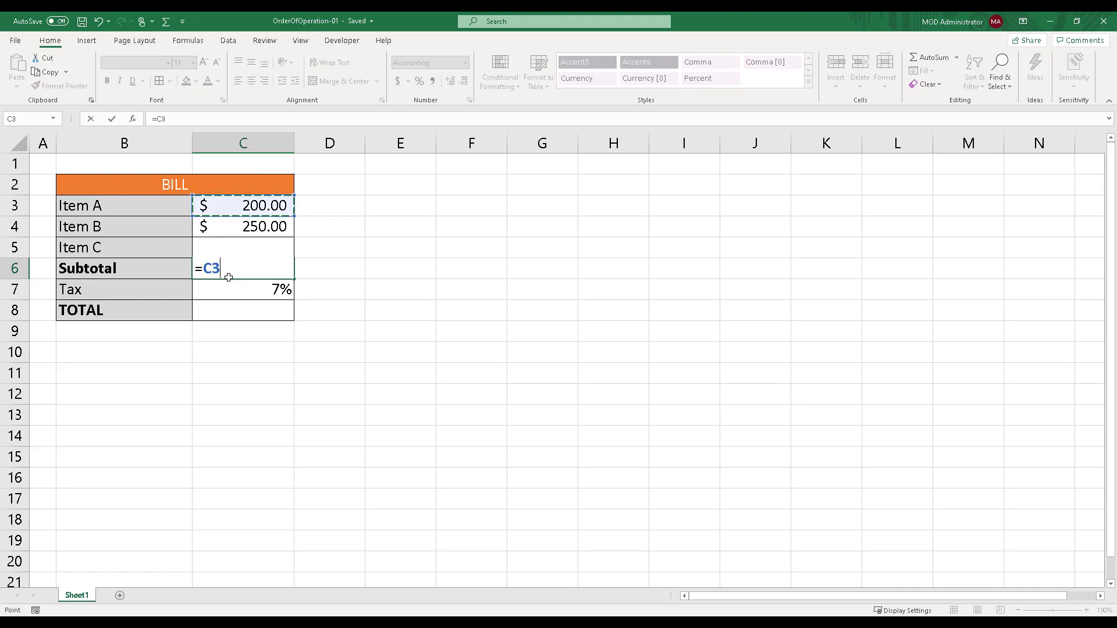
{"action": "type", "text": "+"}
{"action": "key", "text": "Up"}
{"action": "key", "text": "Up"}
{"action": "type", "text": "+C5"}
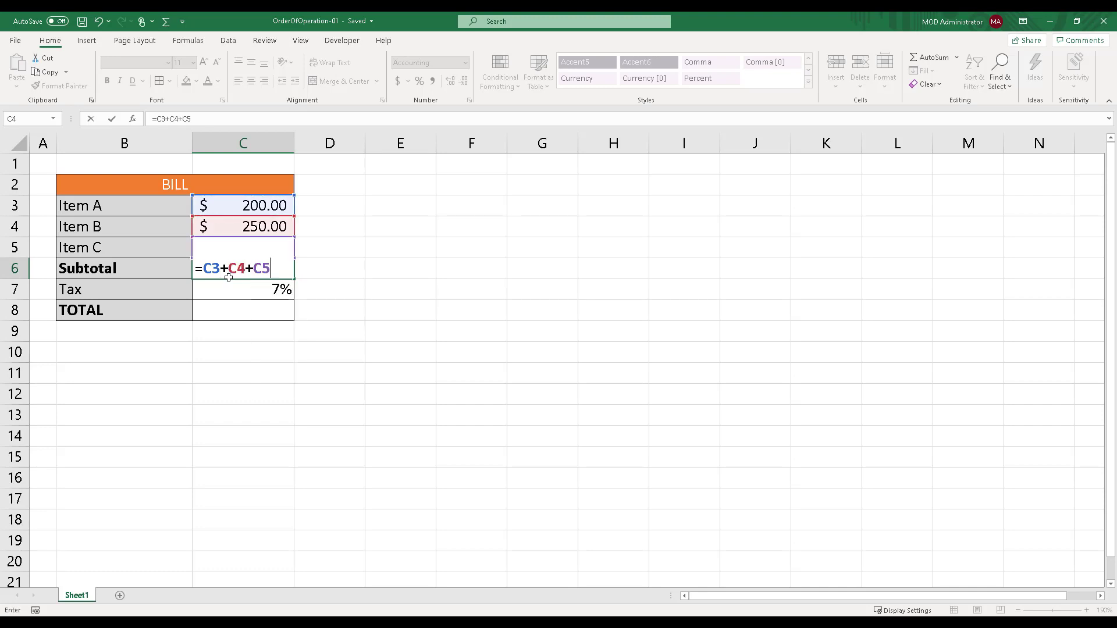
{"action": "key", "text": "Return"}
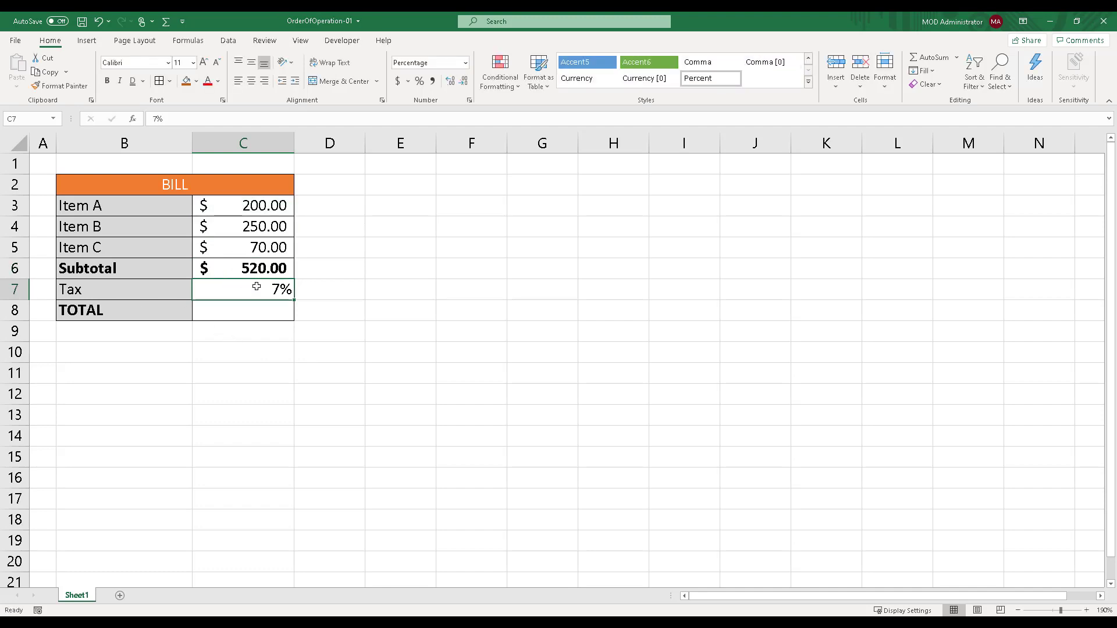
Enter a TOTAL formula in cell C8 that multiplies the subtotal by the tax rate, =C6*C7.
{"action": "left_click", "coordinate": [239, 315]}
{"action": "type", "text": "="}
{"action": "key", "text": "Up"}
{"action": "key", "text": "Up"}
{"action": "key", "text": "Up"}
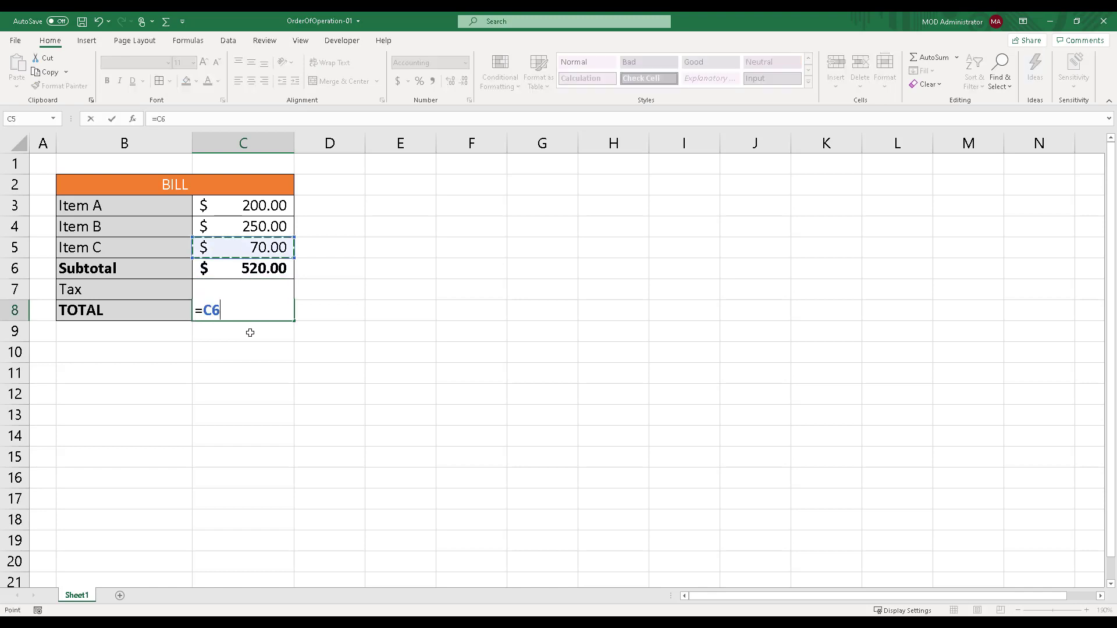
{"action": "key", "text": "Down"}
{"action": "type", "text": "*"}
{"action": "key", "text": "Up"}
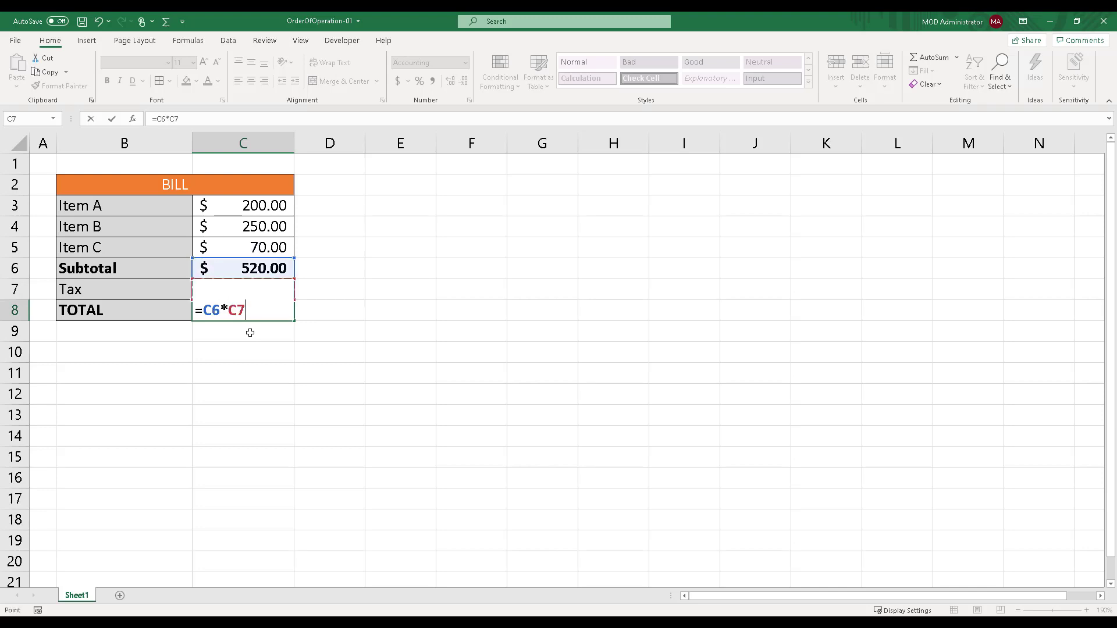
{"action": "key", "text": "Return"}
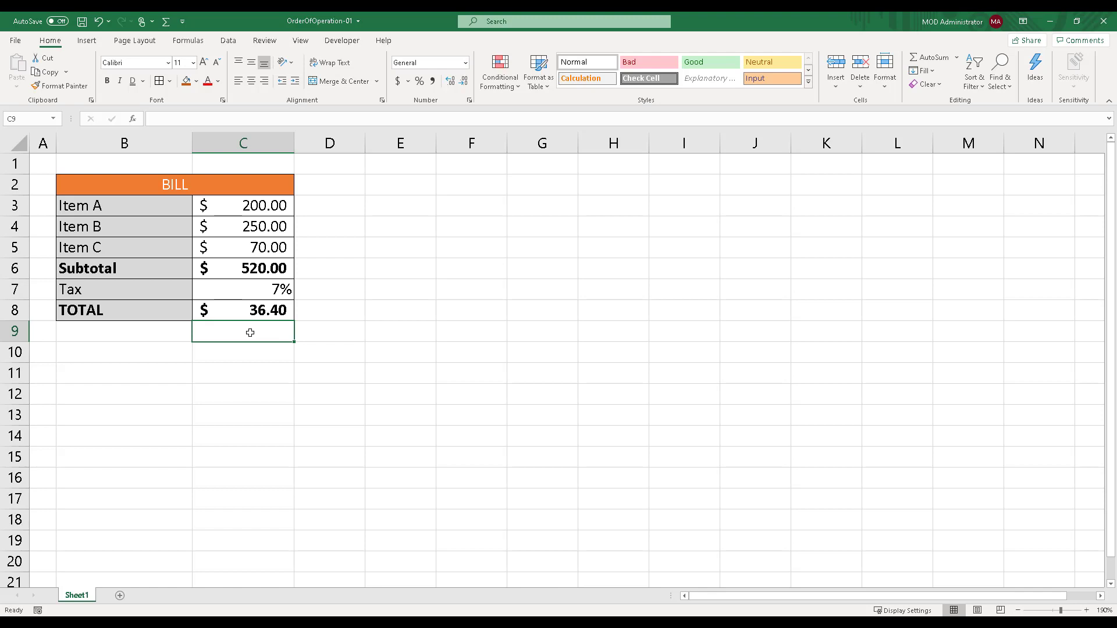
Extend the TOTAL formula in cell C8 with +1 so that it reads =C6*C7+1.
{"action": "left_click", "coordinate": [263, 314]}
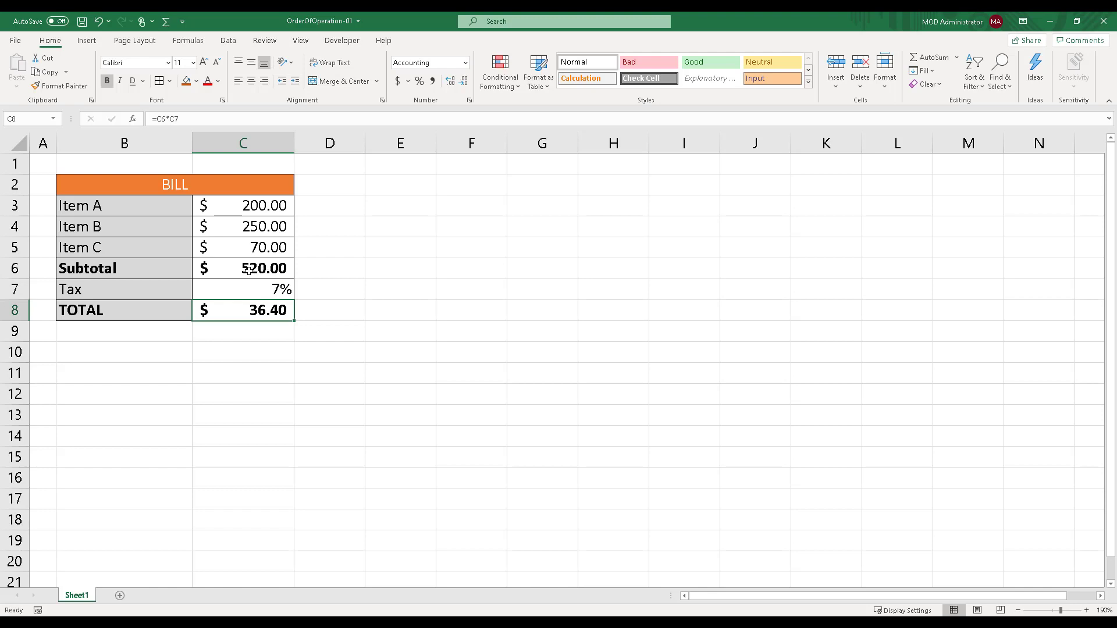
{"action": "double_click", "coordinate": [256, 309]}
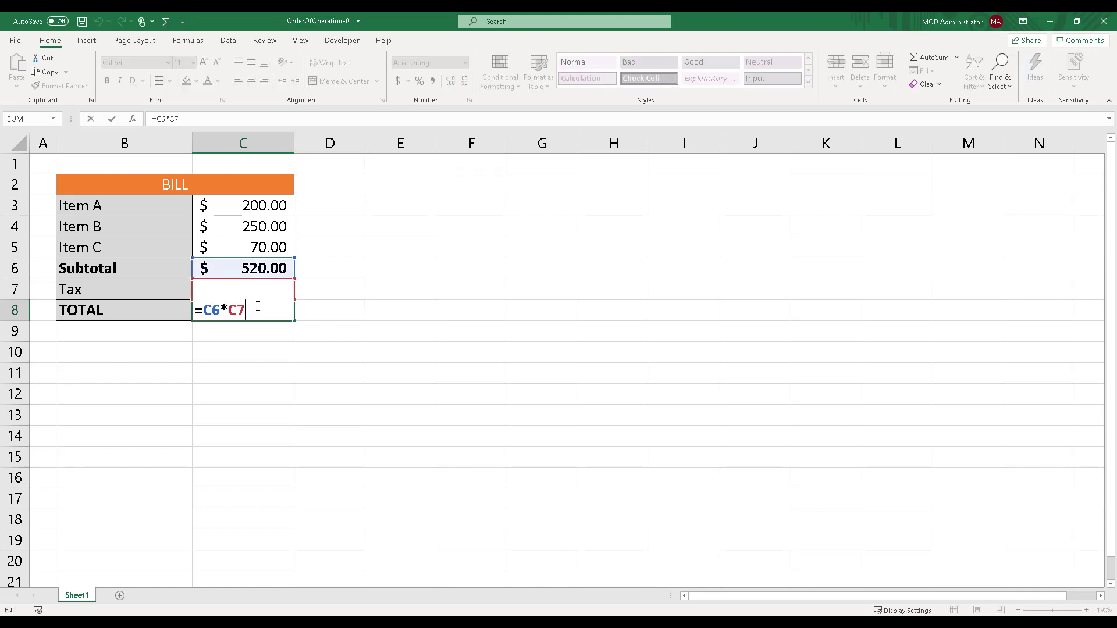
{"action": "type", "text": "+1"}
{"action": "key", "text": "Return"}
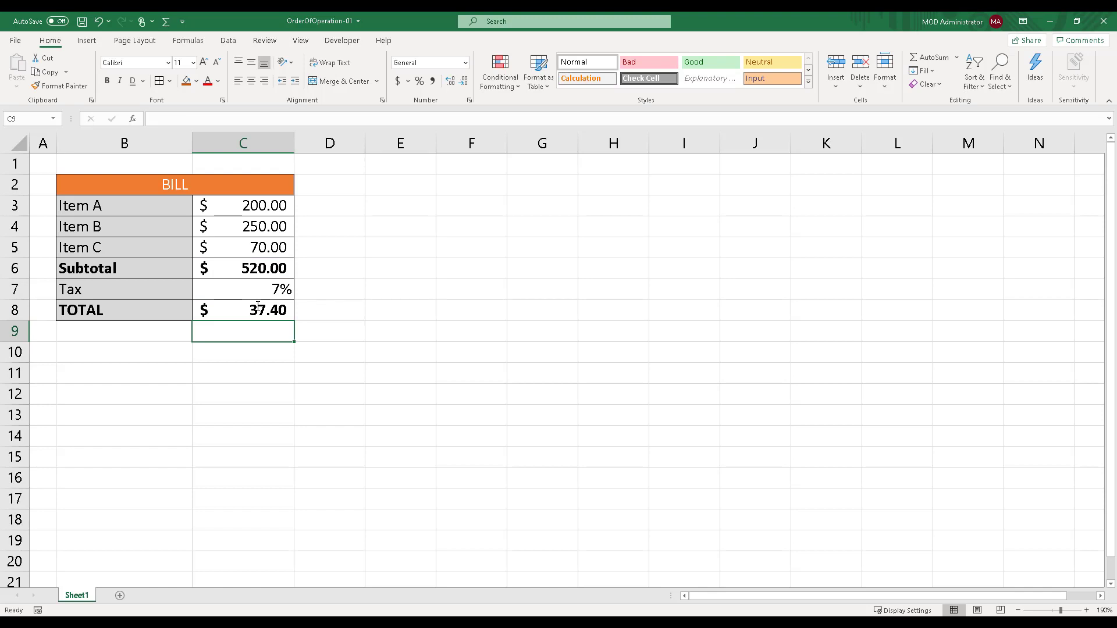
Step through the calculation order of the TOTAL formula in cell C8 with Evaluate Formula, and close the evaluation.
{"action": "left_click", "coordinate": [258, 307]}
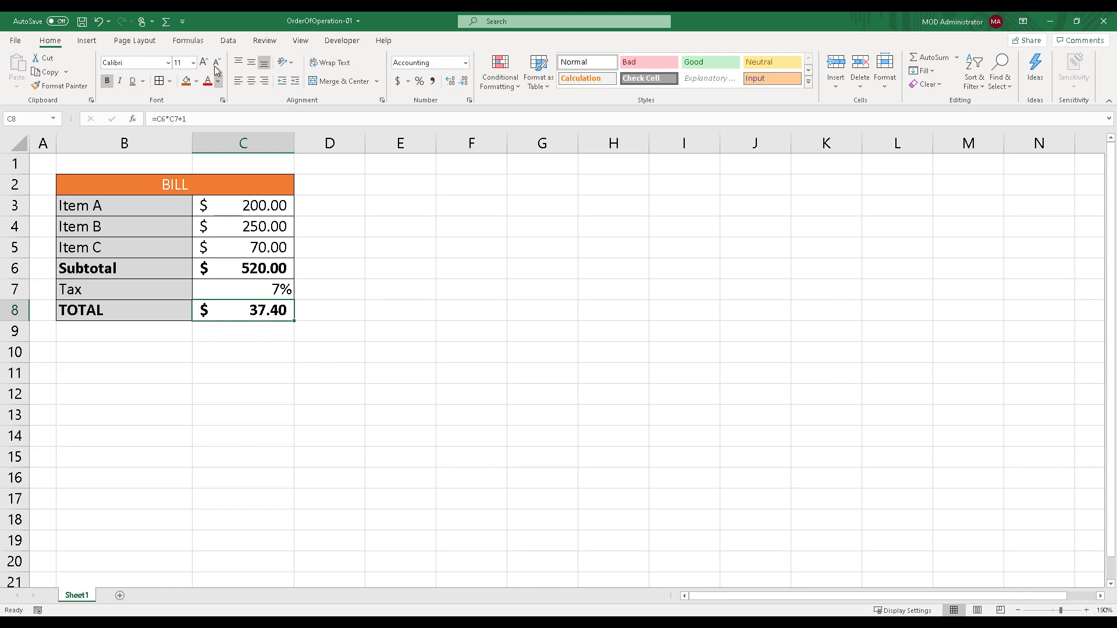
{"action": "left_click", "coordinate": [189, 41]}
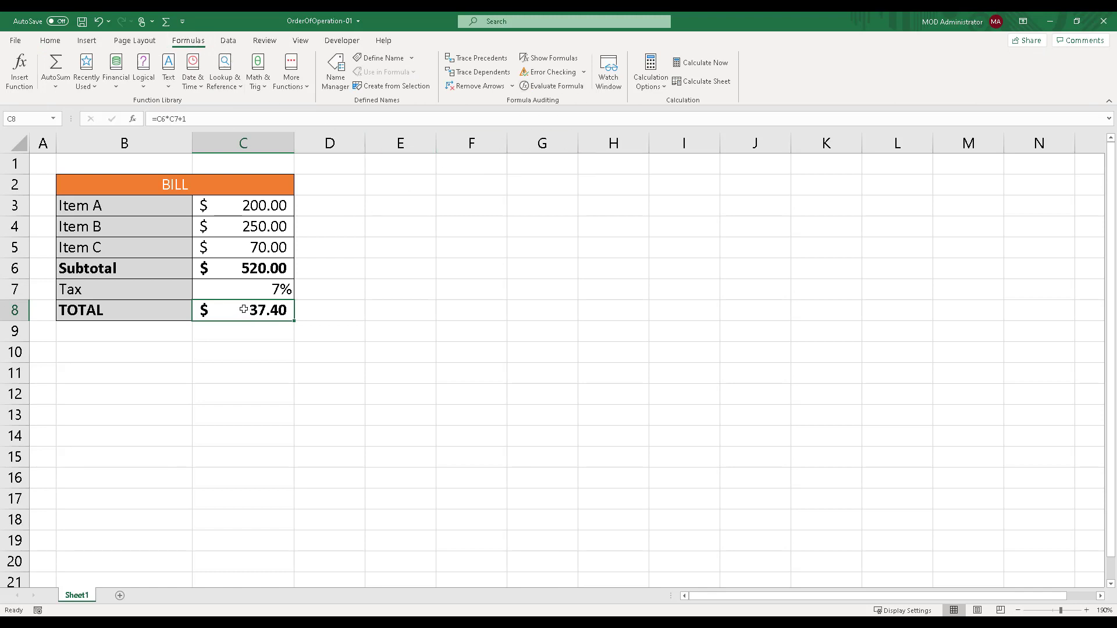
{"action": "left_click", "coordinate": [551, 86]}
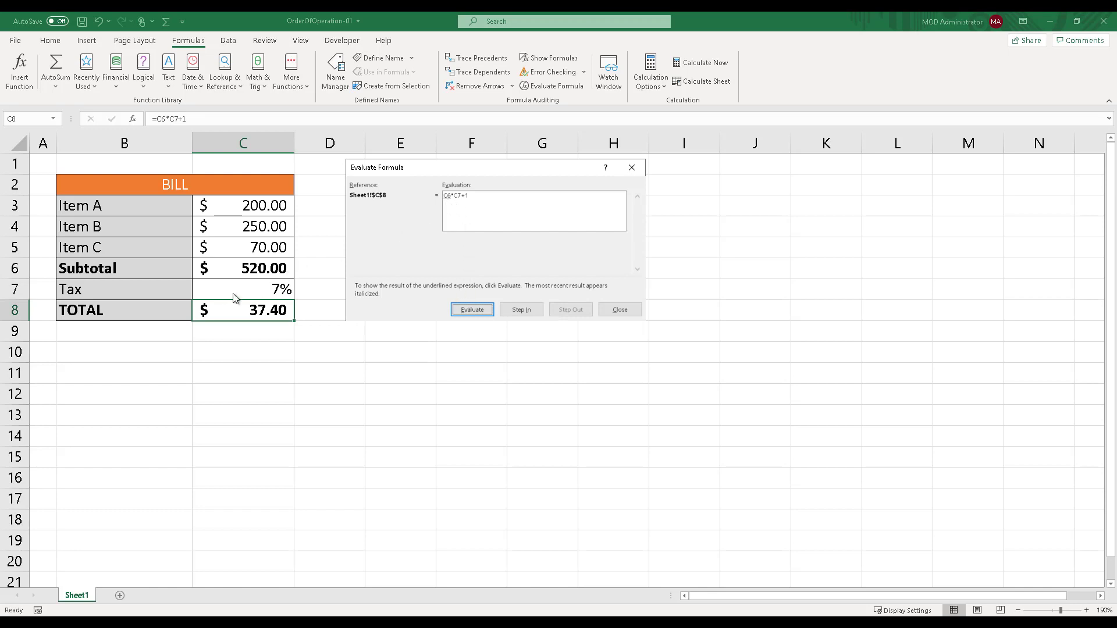
{"action": "left_click", "coordinate": [473, 308]}
{"action": "left_click", "coordinate": [476, 310]}
{"action": "left_click", "coordinate": [615, 313]}
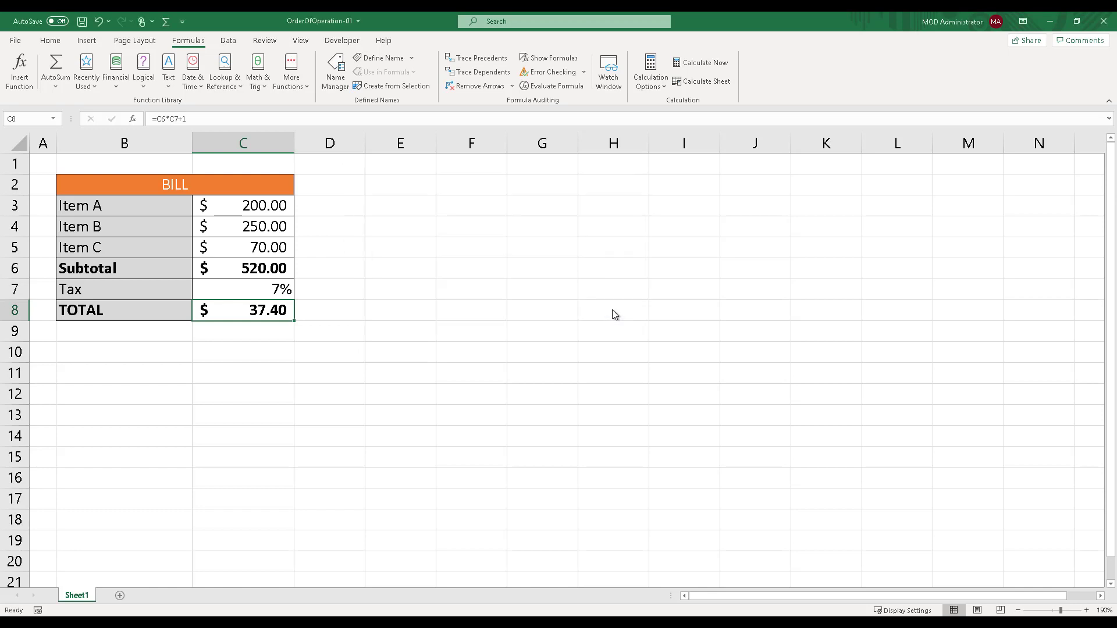
Add parentheses around C7+1 in the TOTAL formula in cell C8, making it =C6*(C7+1).
{"action": "double_click", "coordinate": [265, 310]}
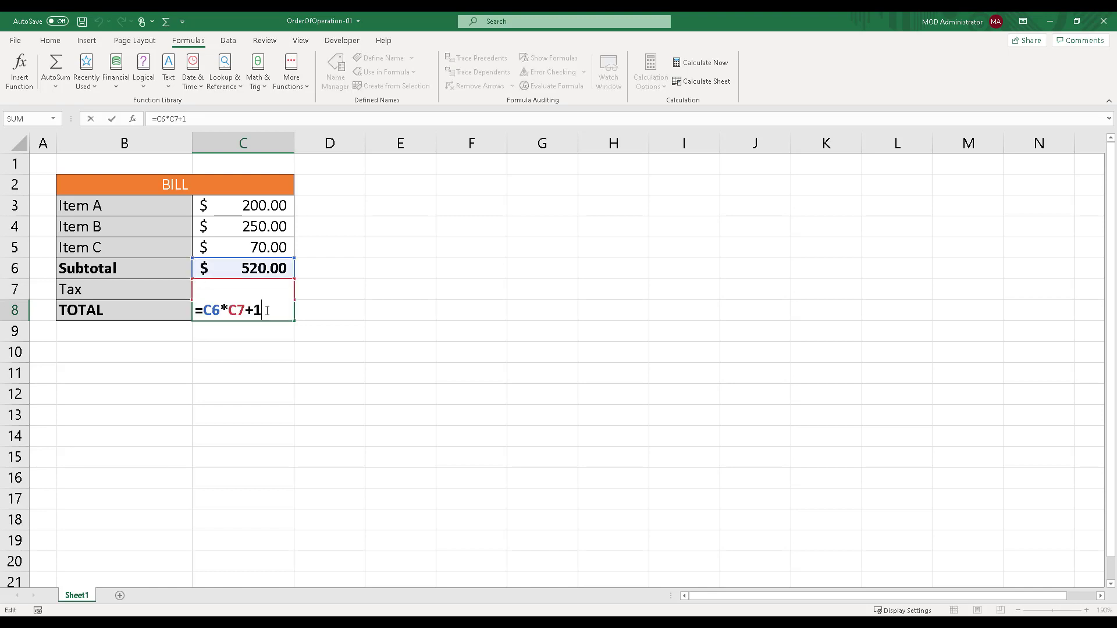
{"action": "key", "text": "Left"}
{"action": "key", "text": "Left"}
{"action": "key", "text": "Left"}
{"action": "key", "text": "Left"}
{"action": "type", "text": "("}
{"action": "key", "text": "Right"}
{"action": "key", "text": "Right"}
{"action": "key", "text": "Right"}
{"action": "key", "text": "Right"}
{"action": "type", "text": ")"}
{"action": "key", "text": "Return"}
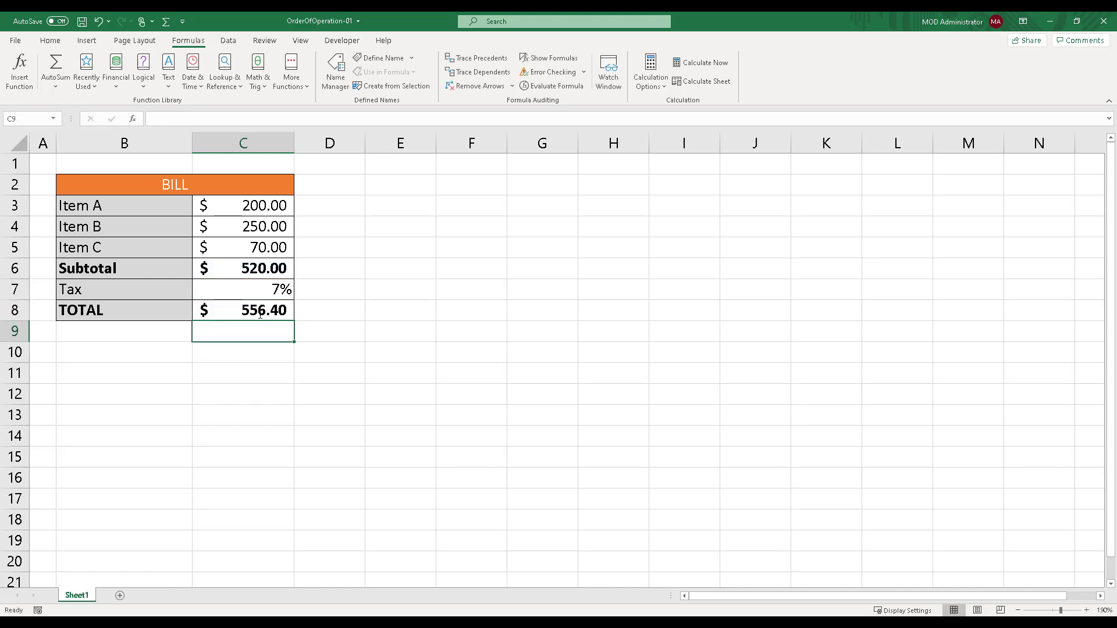
{"action": "left_click", "coordinate": [261, 317]}
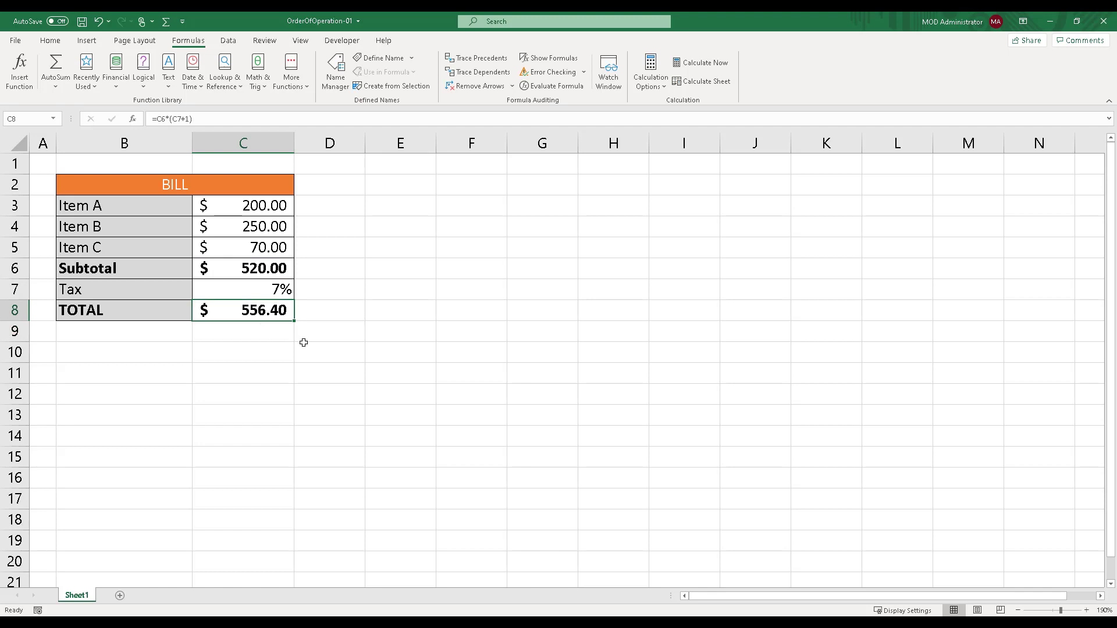